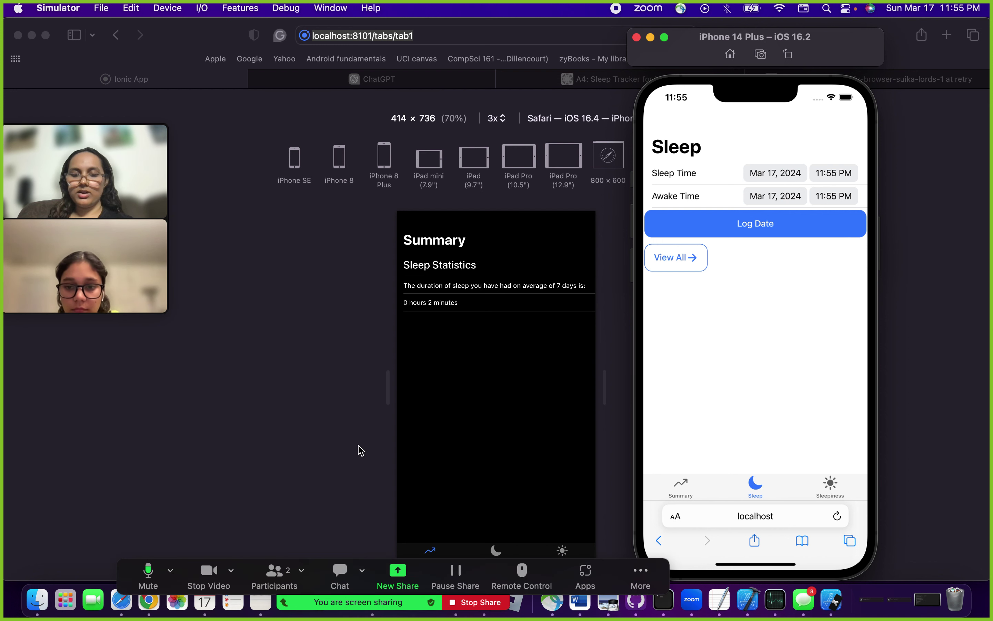
key("XF86AudioRaiseVolume")
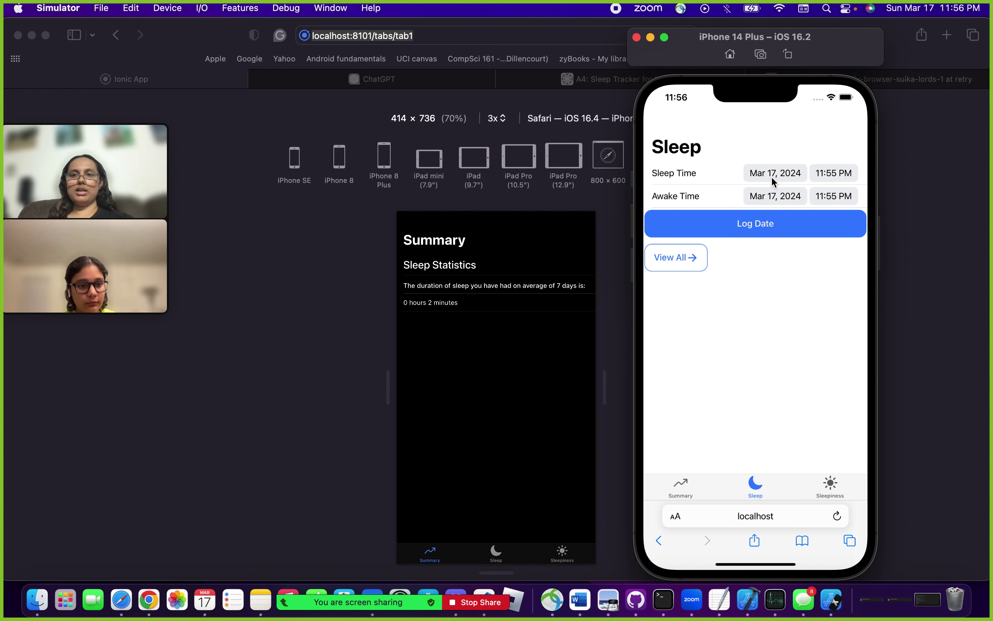
- Set the sleep time to Mar 18, 2024 at 11:49 PM on the Sleep page
left_click(801, 174)
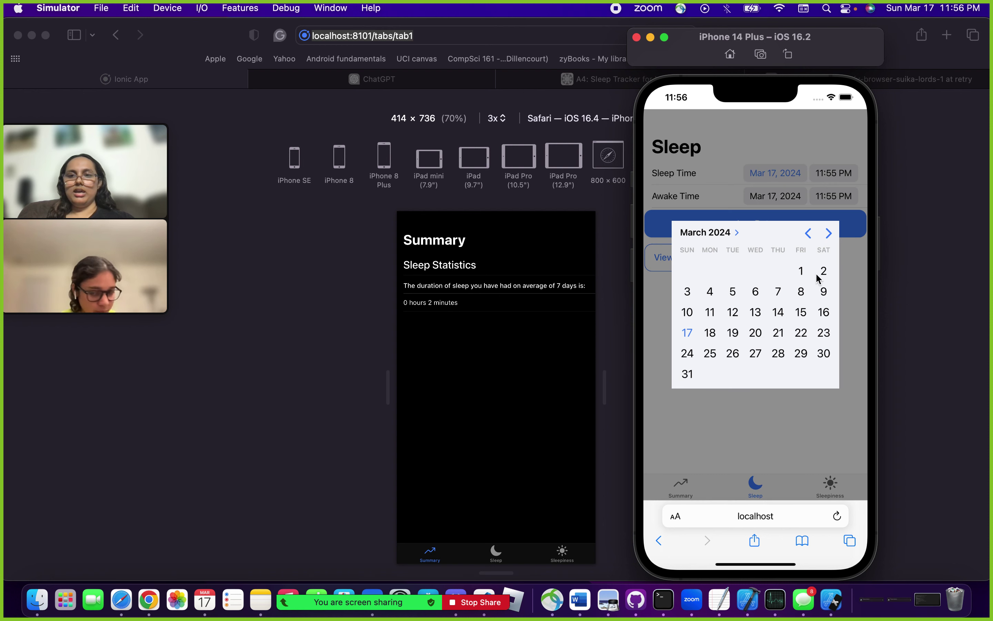
left_click(712, 334)
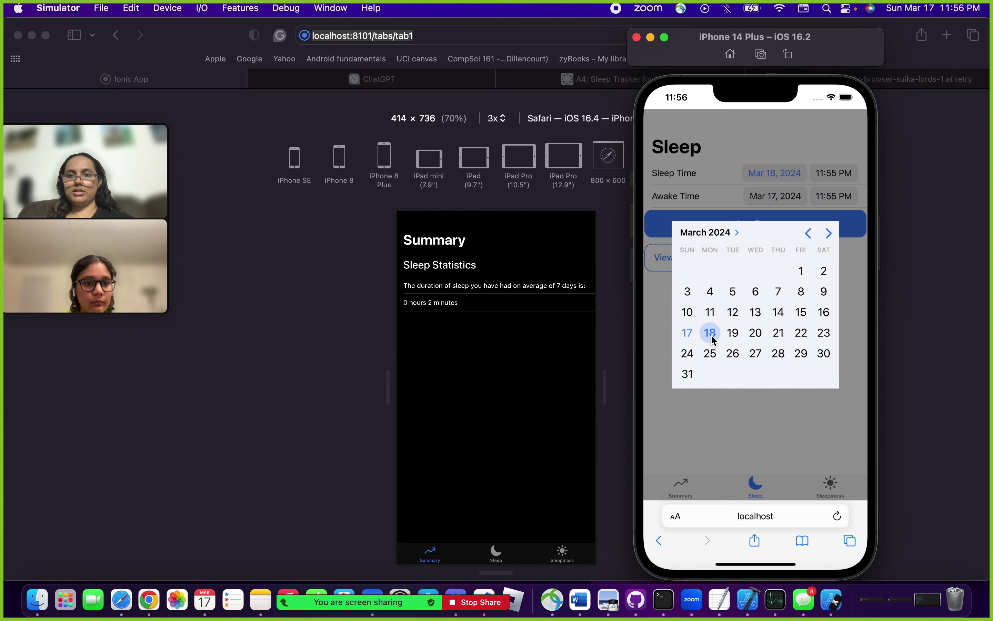
left_click(757, 411)
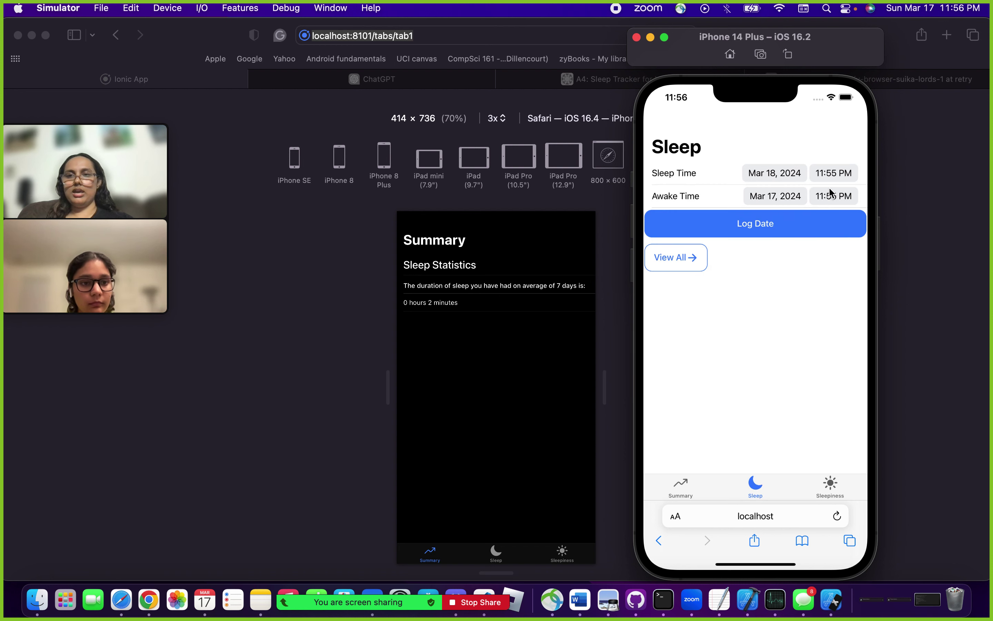
left_click(833, 173)
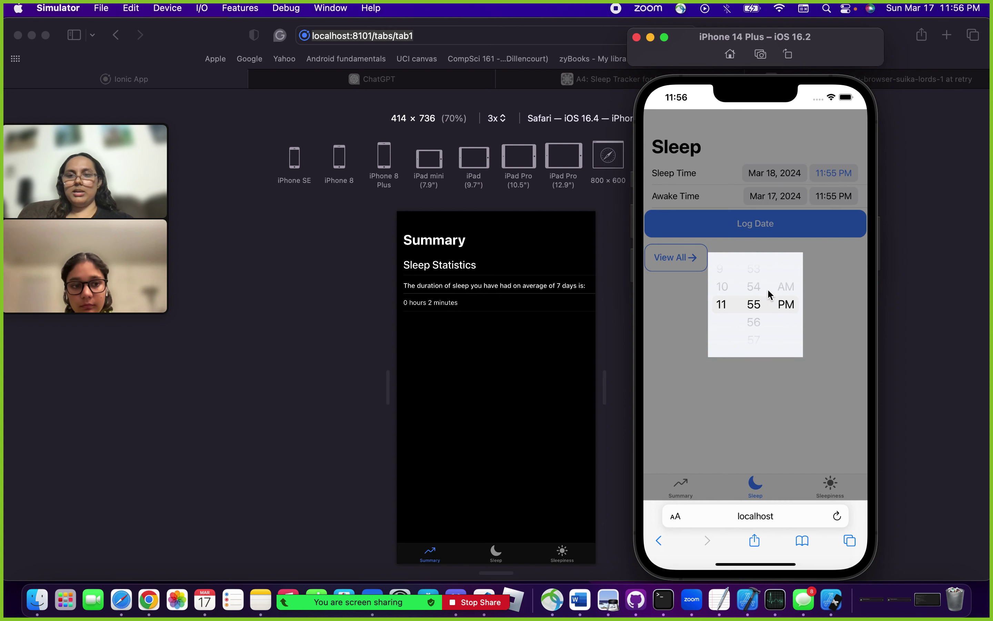
left_click_drag(755, 304, 761, 421)
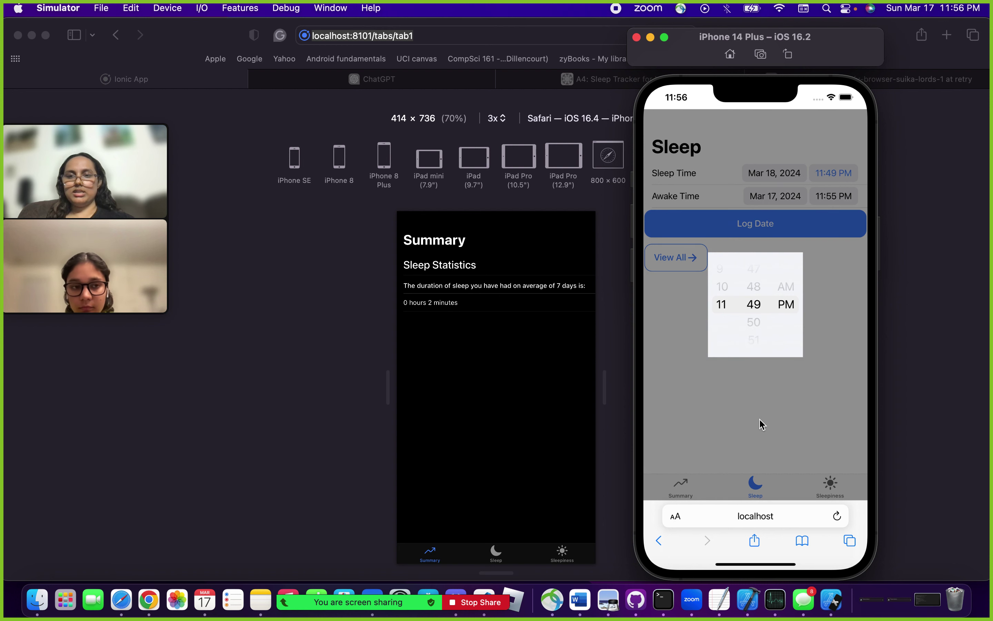
left_click(817, 401)
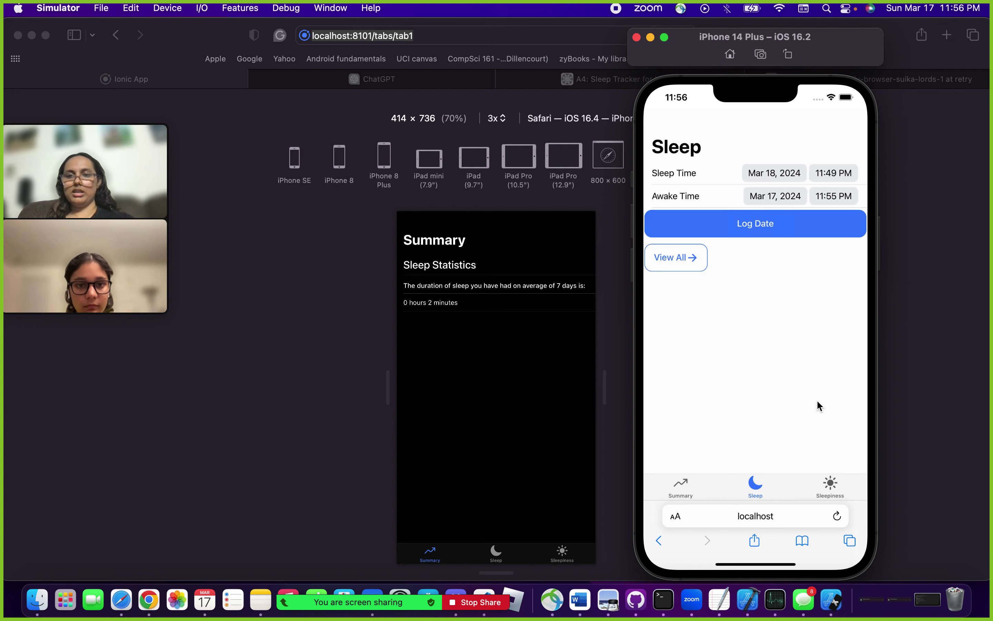
- Set the awake time to Mar 19, 2024 at 9:55 AM and log the sleep entry
left_click(765, 194)
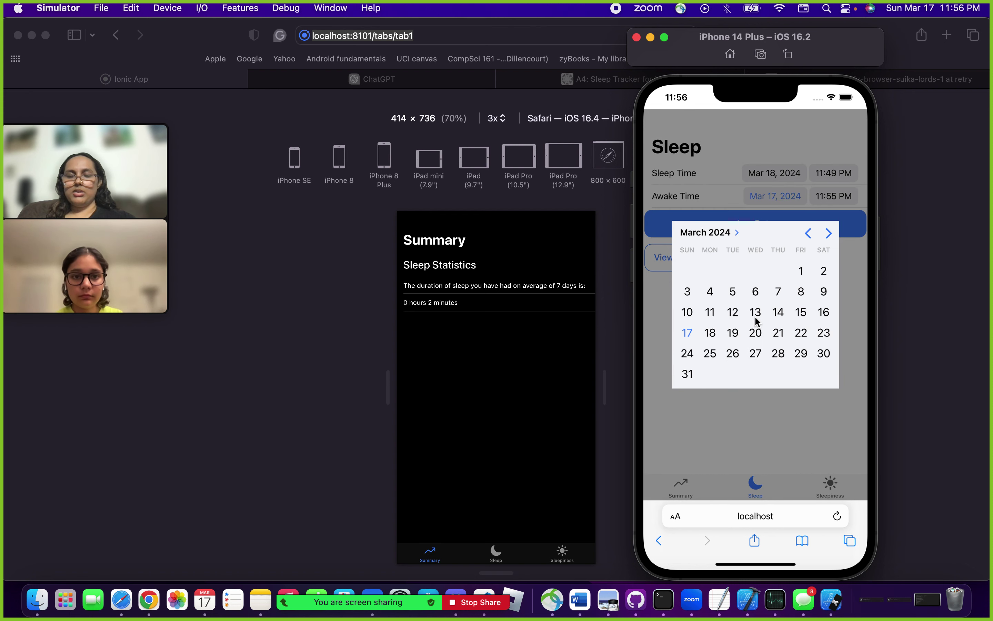
left_click(733, 334)
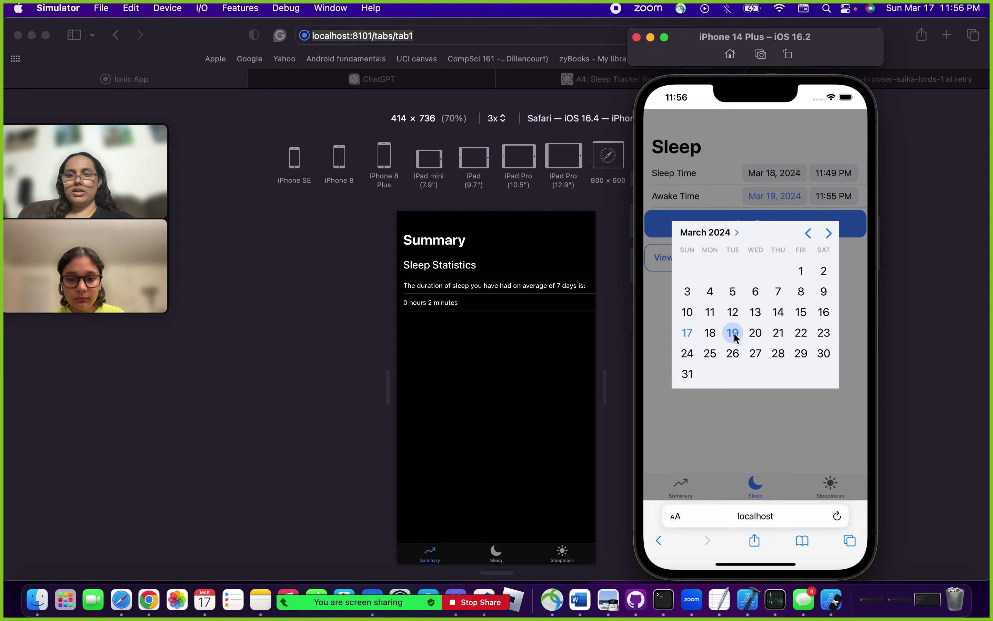
left_click(752, 406)
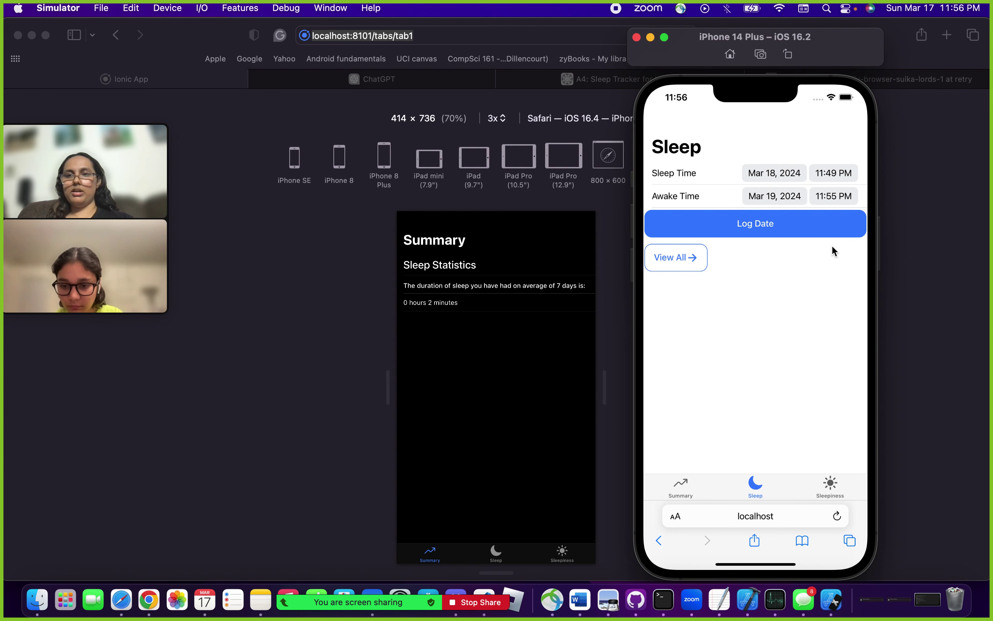
left_click(831, 194)
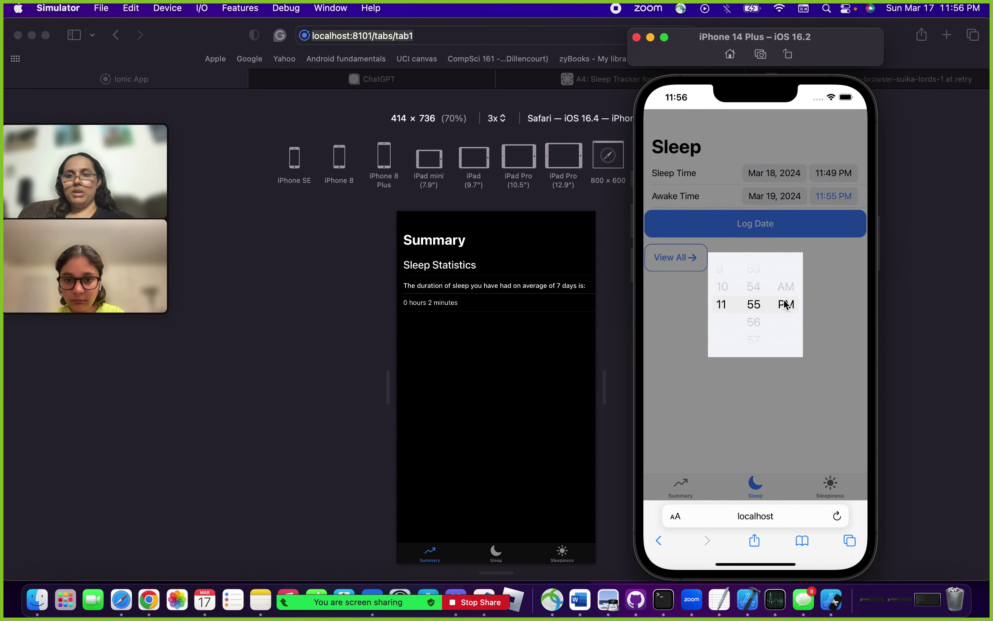
left_click_drag(782, 303, 786, 332)
left_click(720, 271)
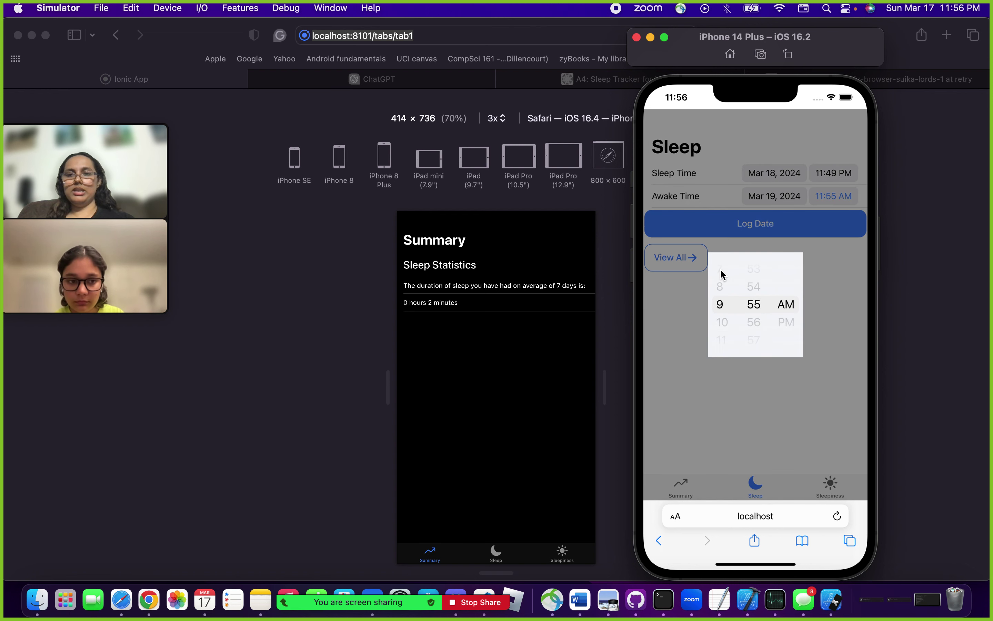
left_click(769, 400)
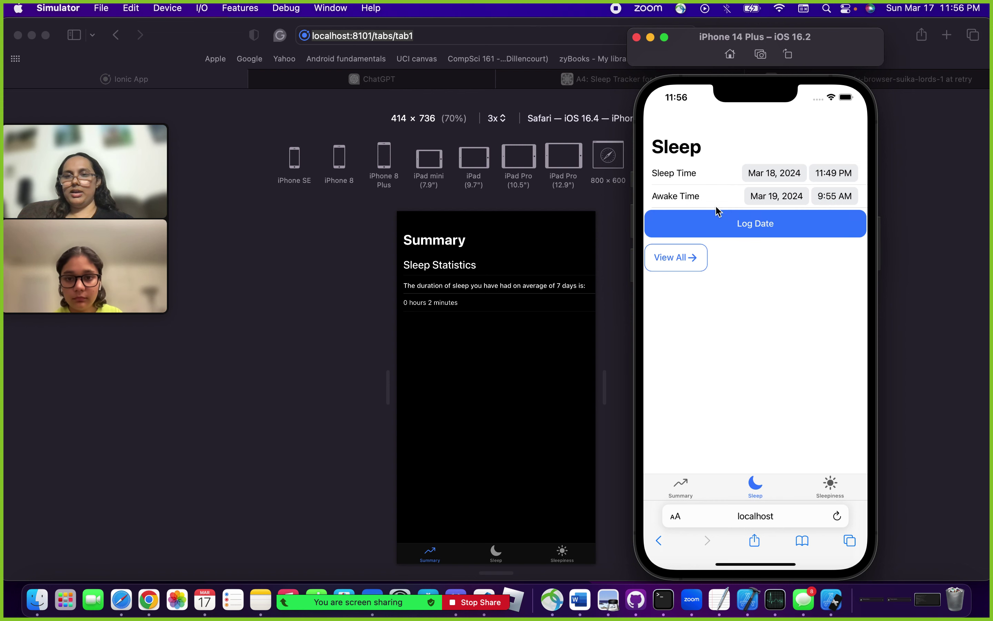
left_click(746, 224)
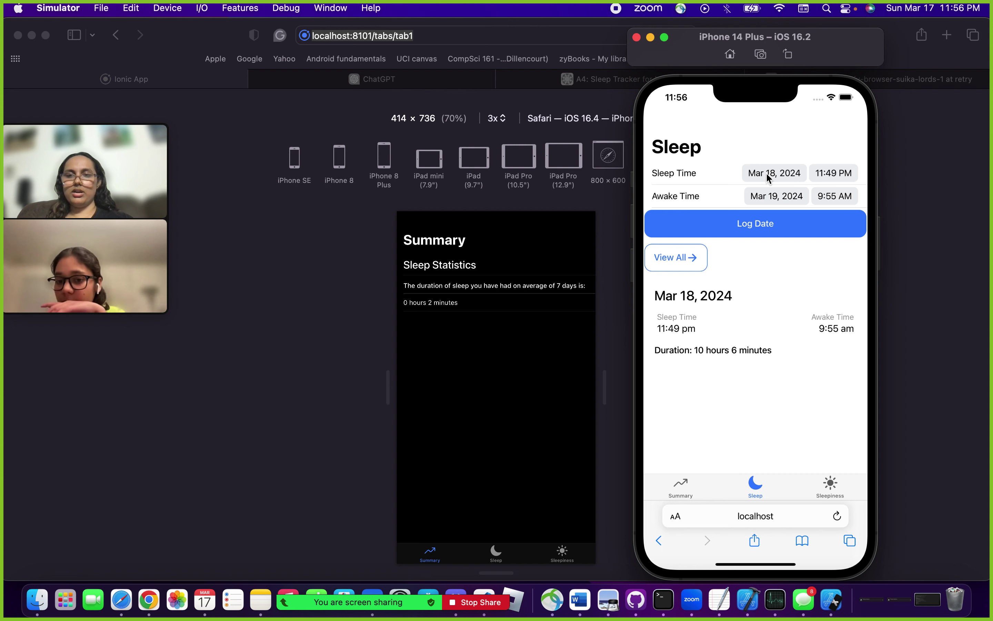
- Set the sleep date to Mar 19, 2024 for a second entry, keeping the time of day
left_click(833, 174)
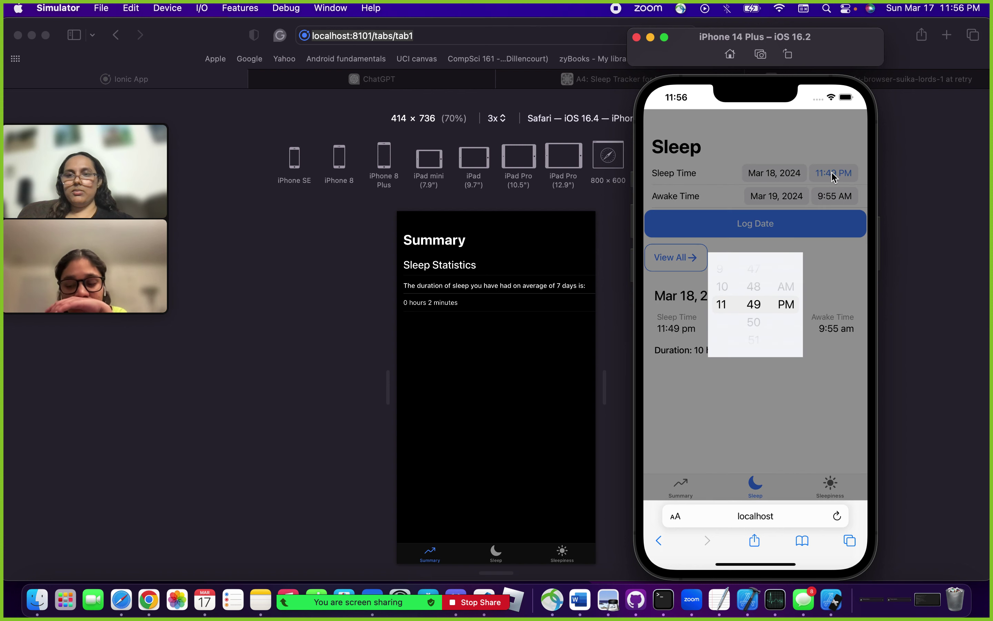
left_click(843, 269)
left_click(779, 175)
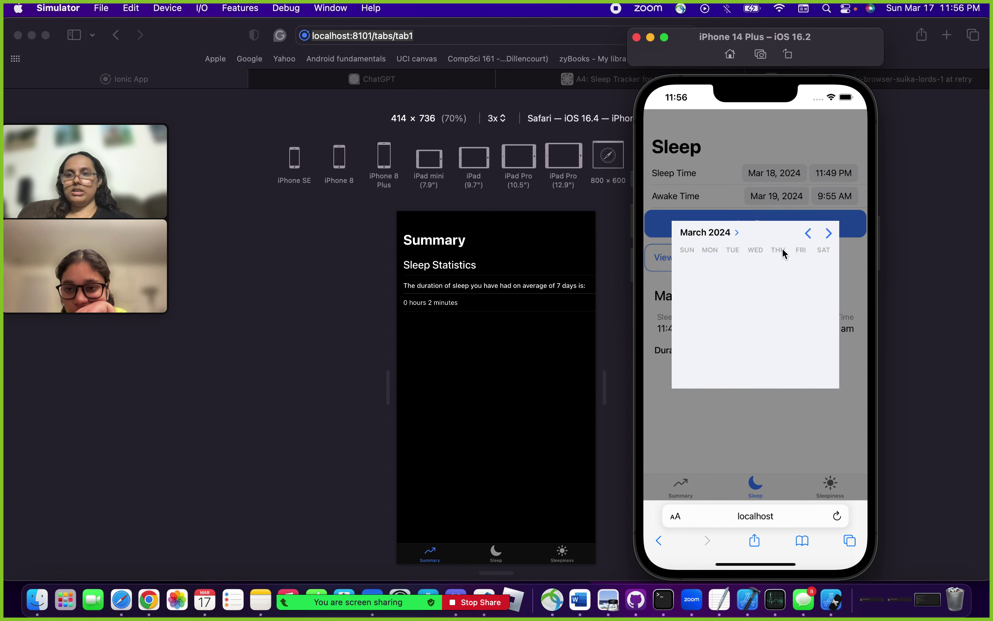
left_click(733, 333)
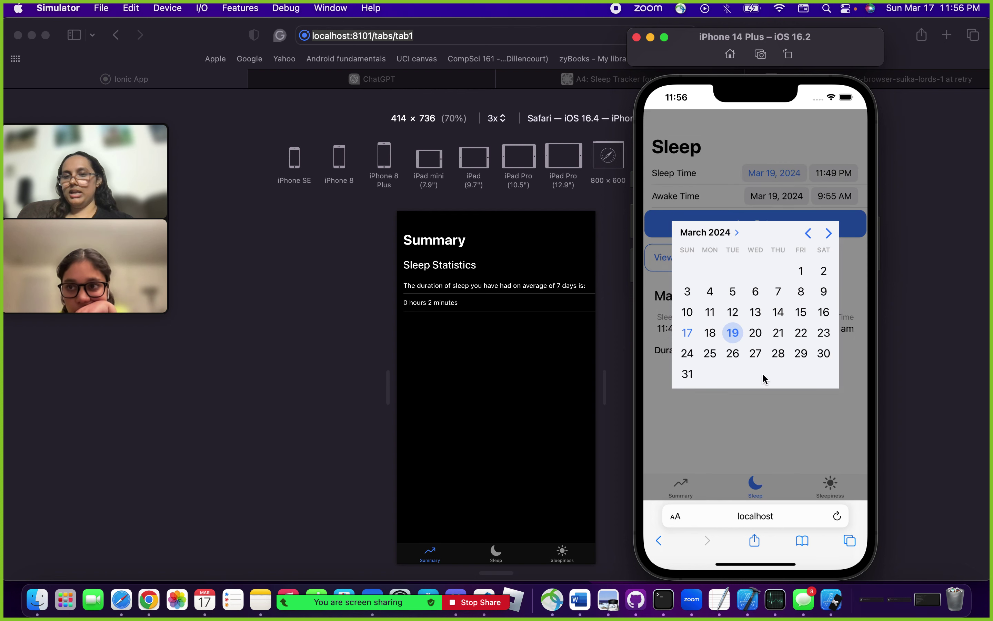
left_click(770, 403)
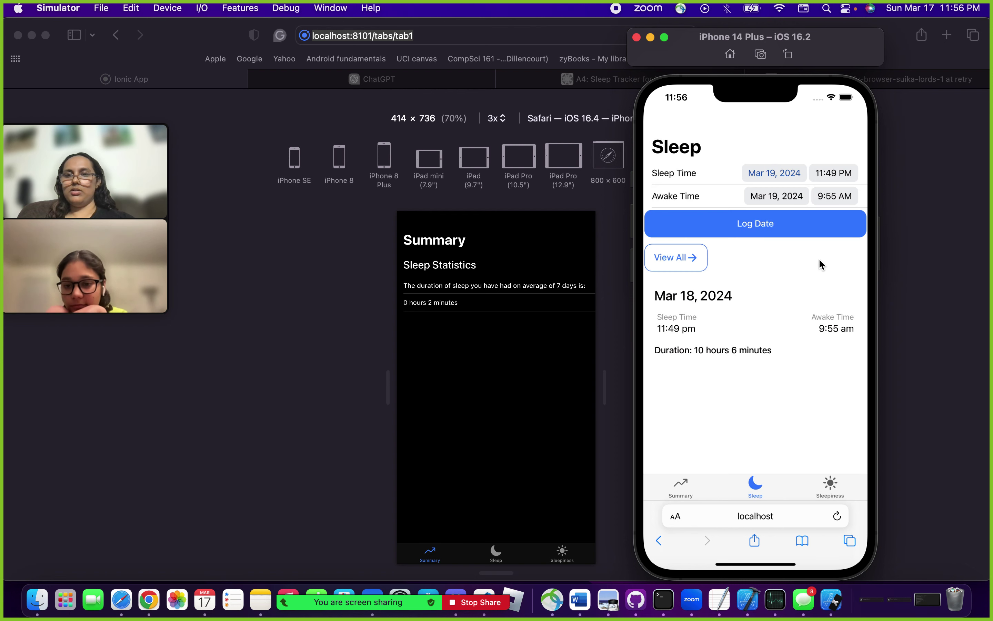
- Set the awake date to Mar 20, 2024 and log the second sleep entry
left_click(784, 193)
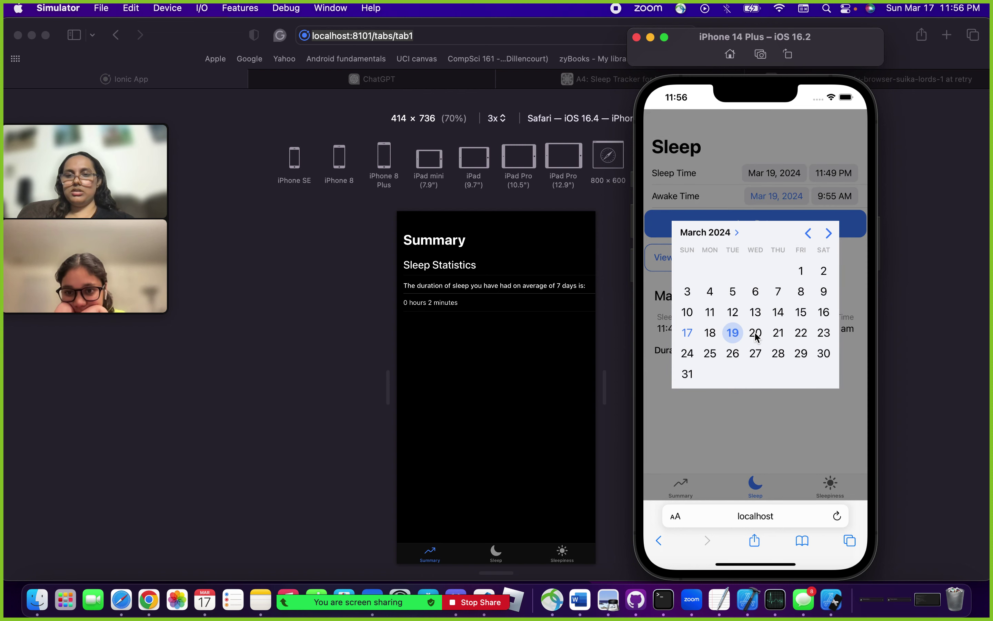
left_click(756, 333)
left_click(761, 420)
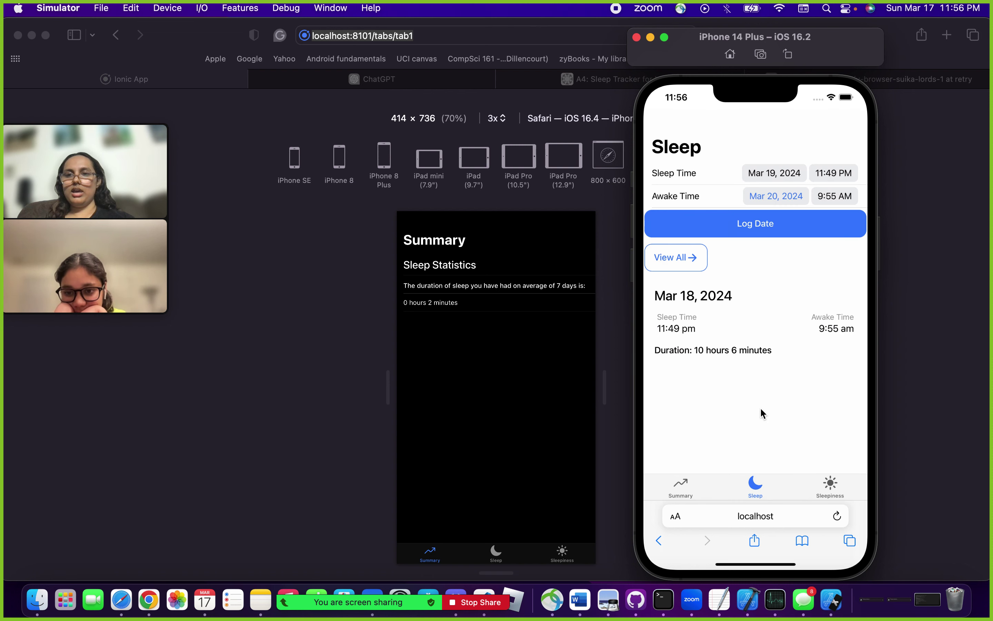
left_click(775, 226)
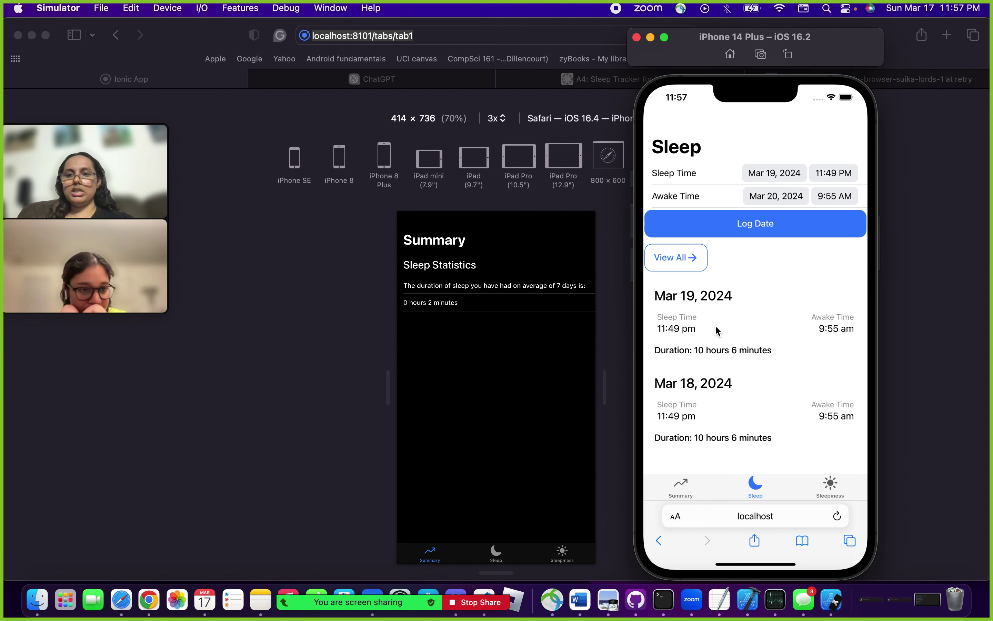
- View the full list of sleep logs, and return to the Sleep page
left_click(685, 259)
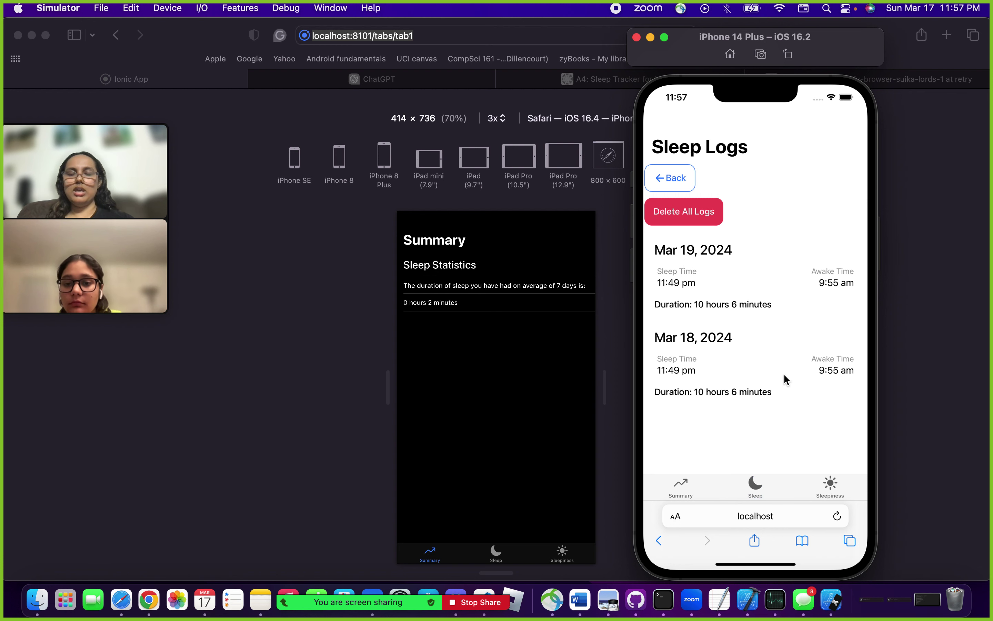
left_click(675, 174)
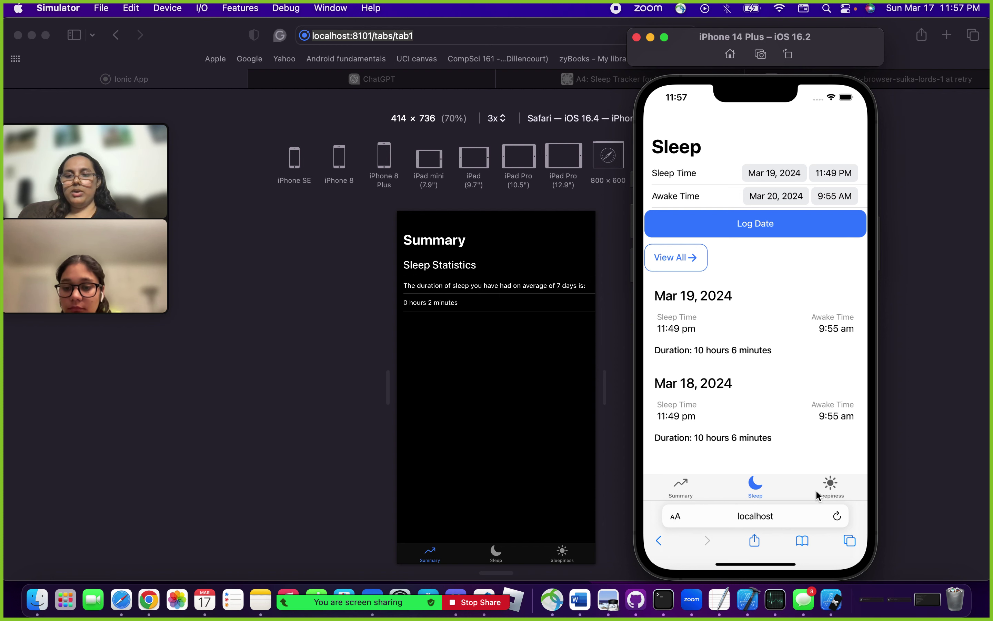
- Set the sleepiness level to 5 on the Sleepiness page
left_click(830, 490)
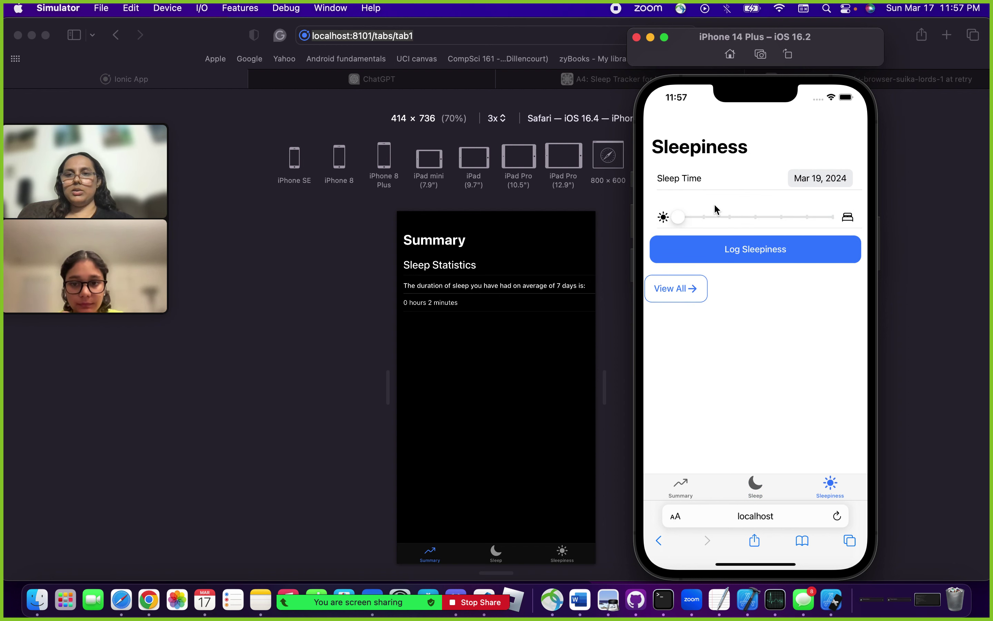
left_click_drag(678, 217, 782, 218)
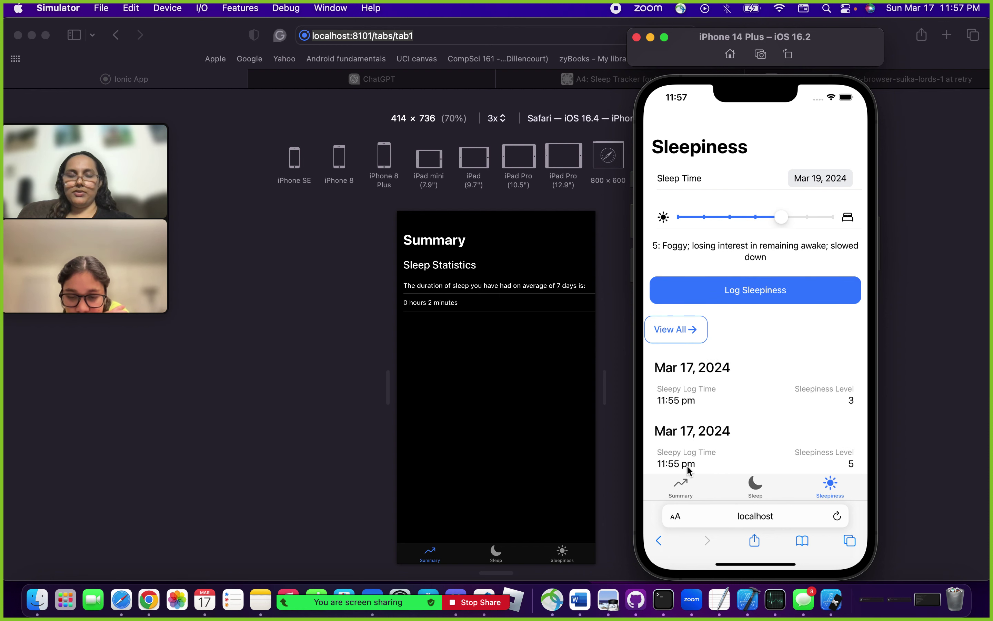
- Compare the logged entries on the Sleep page with the average sleep duration on the Summary page
left_click(756, 486)
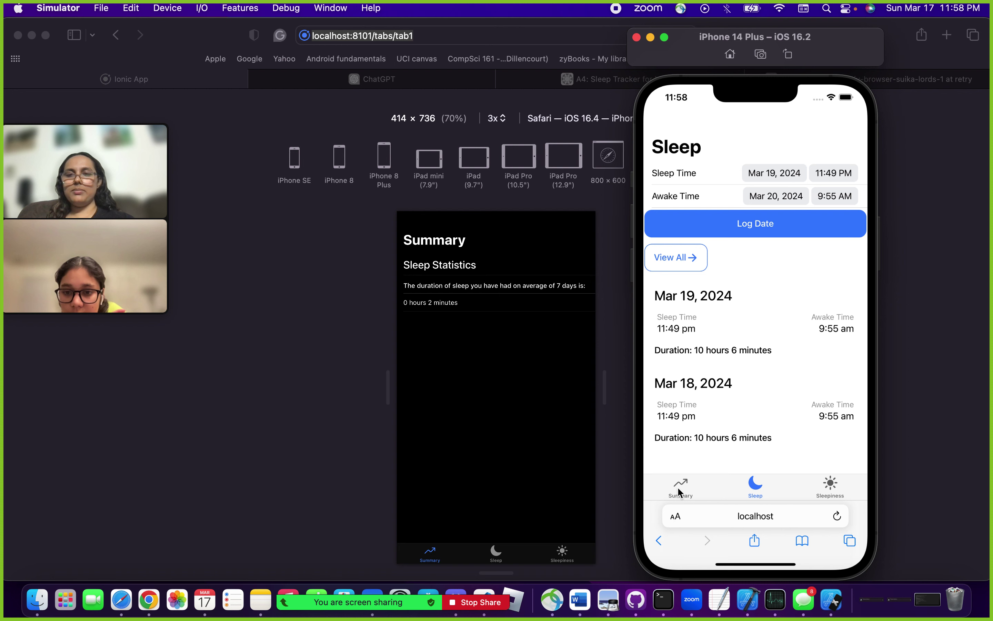
left_click(680, 489)
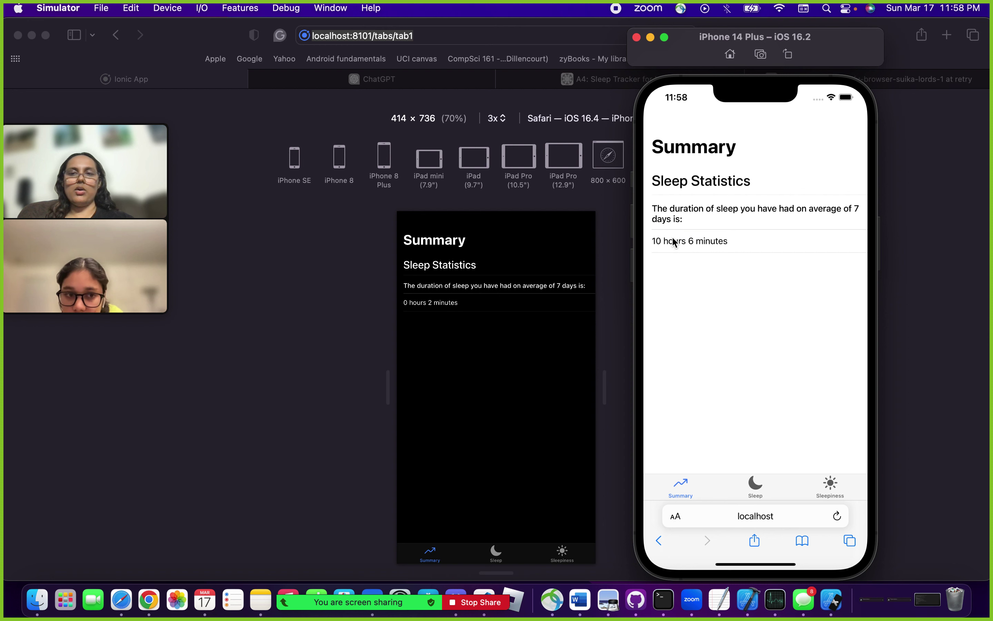
left_click(743, 483)
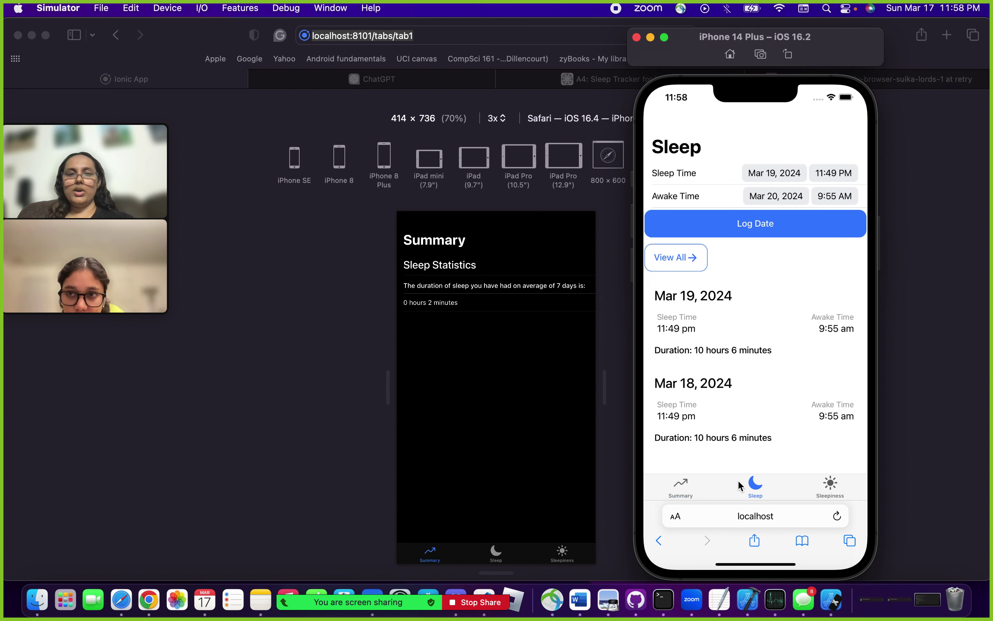
left_click(686, 484)
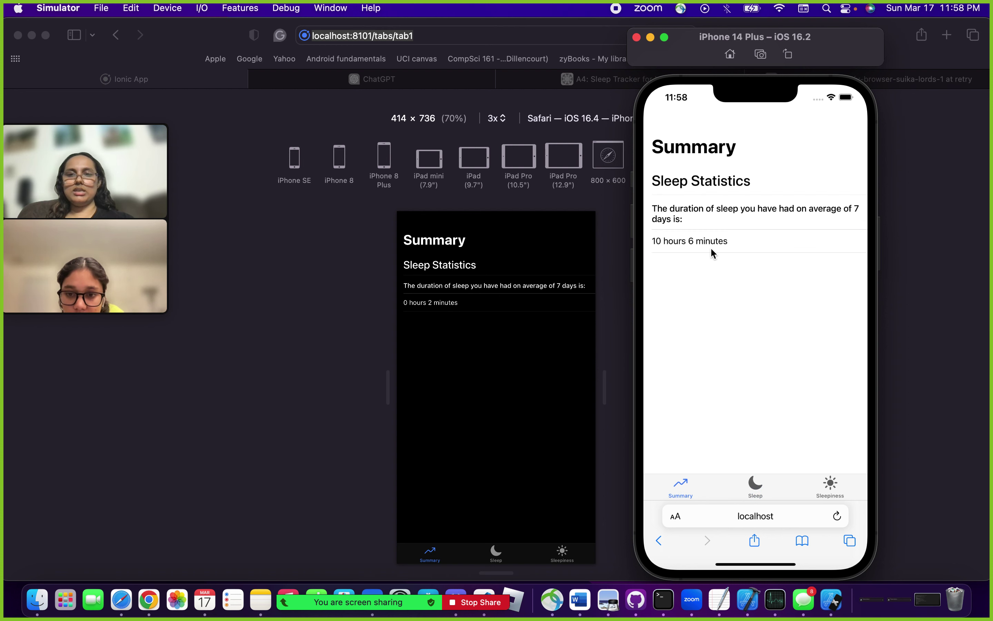
- Change the awake date on the Sleep page to Mar 7, 2024, leaving the awake time of day as it is
left_click(755, 485)
left_click(779, 196)
left_click(778, 291)
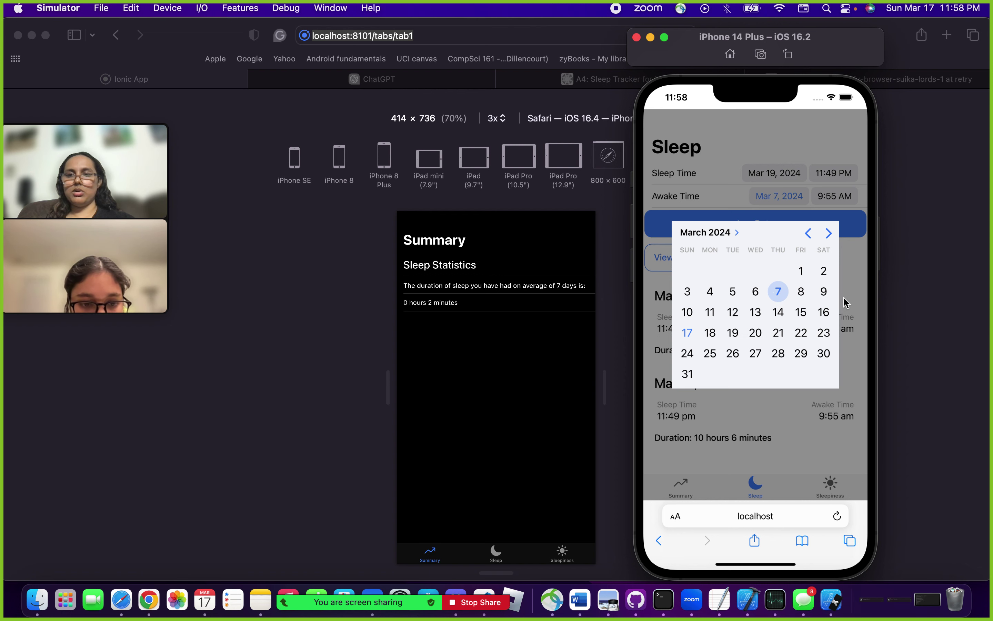
left_click(851, 244)
left_click(832, 197)
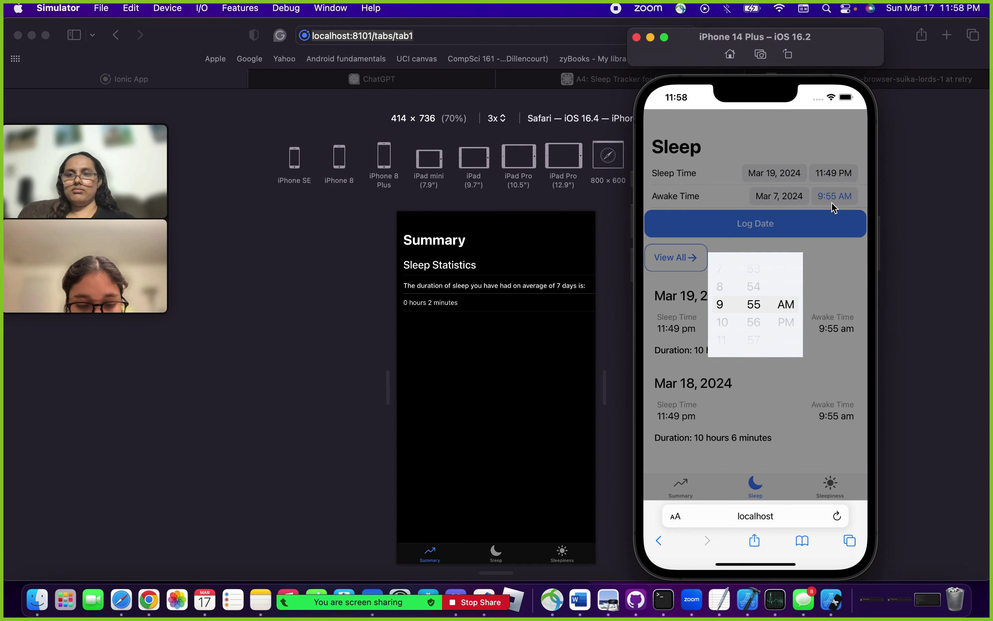
left_click(848, 294)
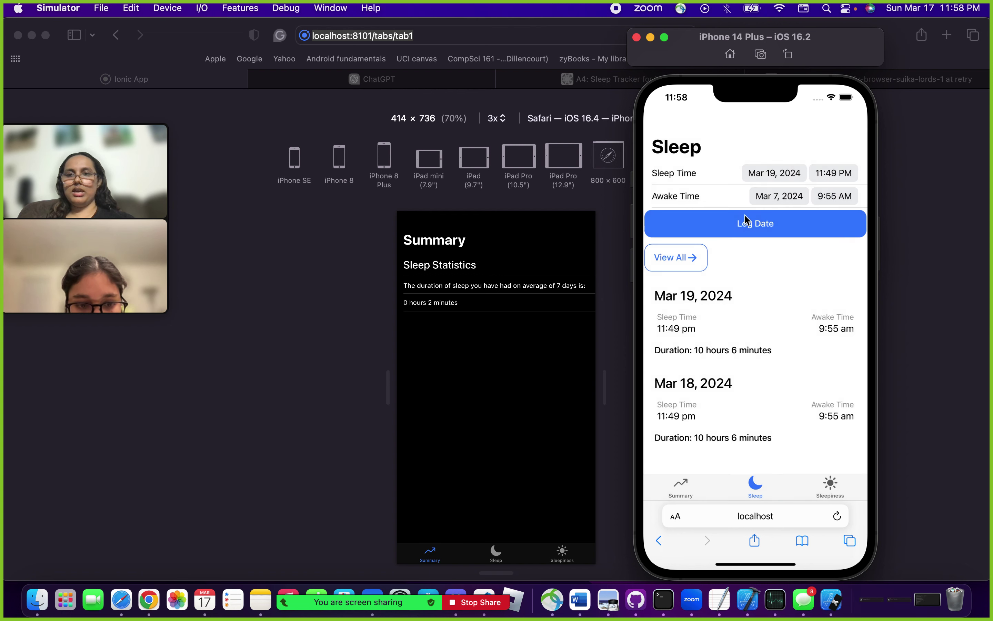
- Delete the Mar 19, 2024 sleep log and confirm the deletion
left_click_drag(837, 329, 732, 332)
left_click(861, 341)
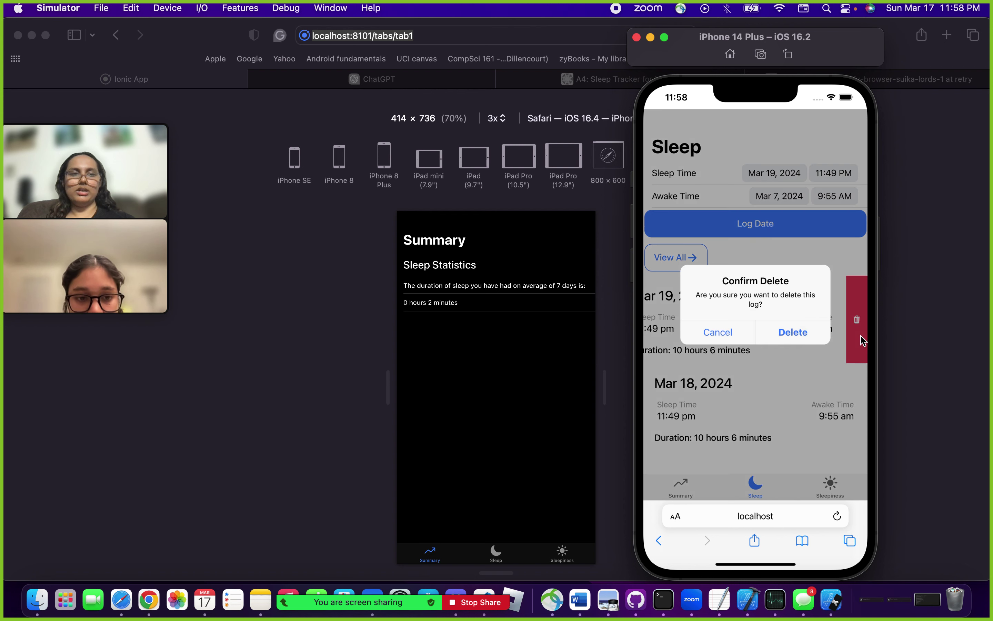
left_click(791, 332)
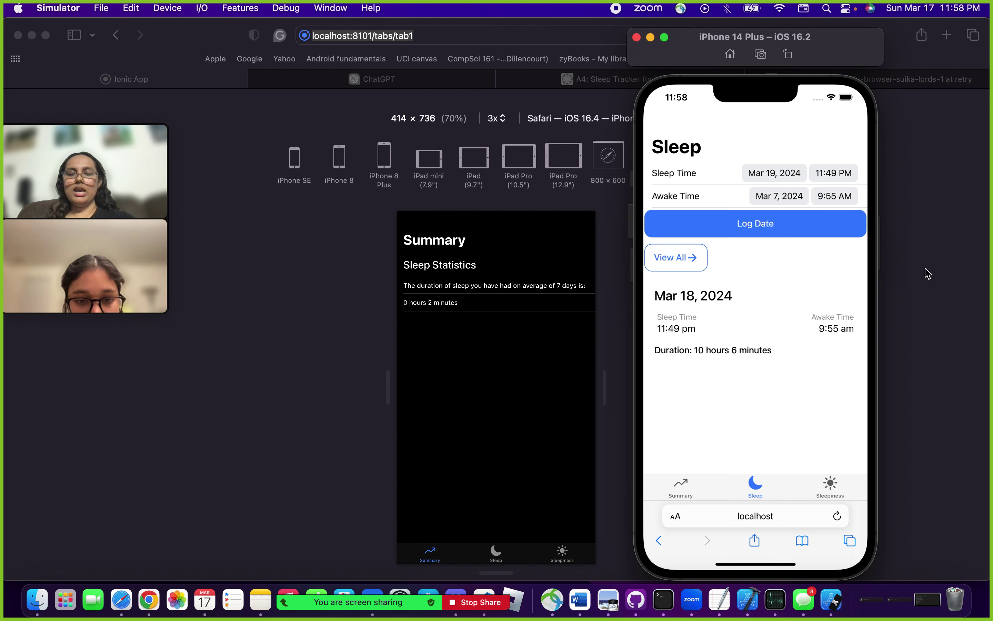
- Delete all sleep logs from the full log list
left_click(676, 257)
left_click(684, 211)
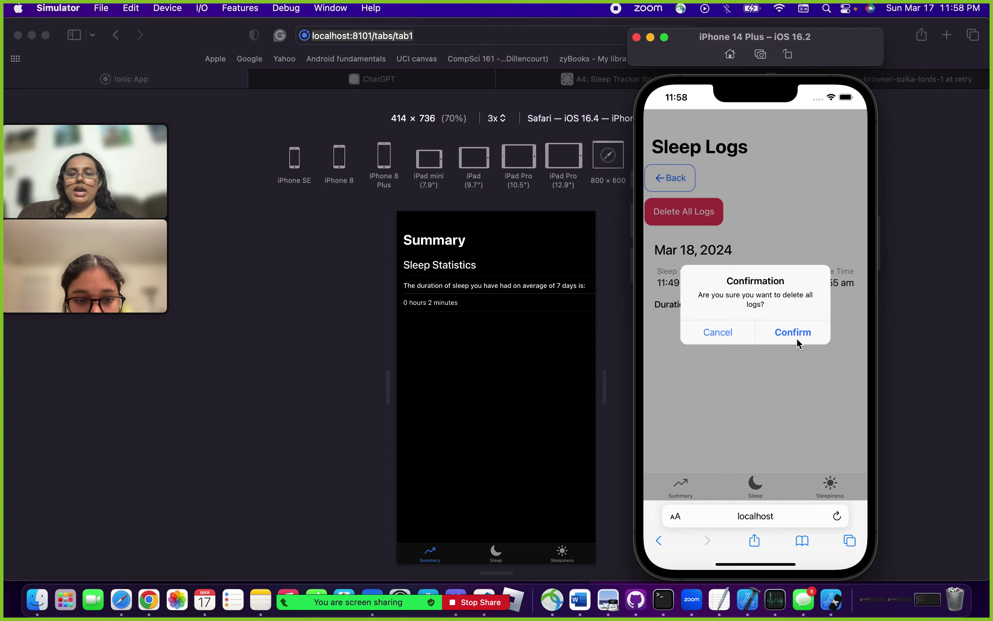